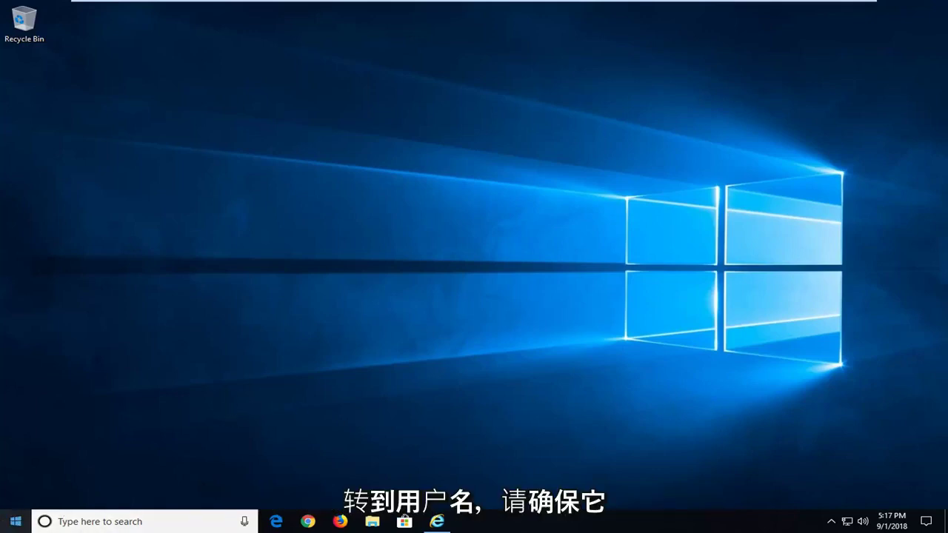
Step: Open the Start menu's power options, then dismiss them and Start to return to the desktop
click(15, 522)
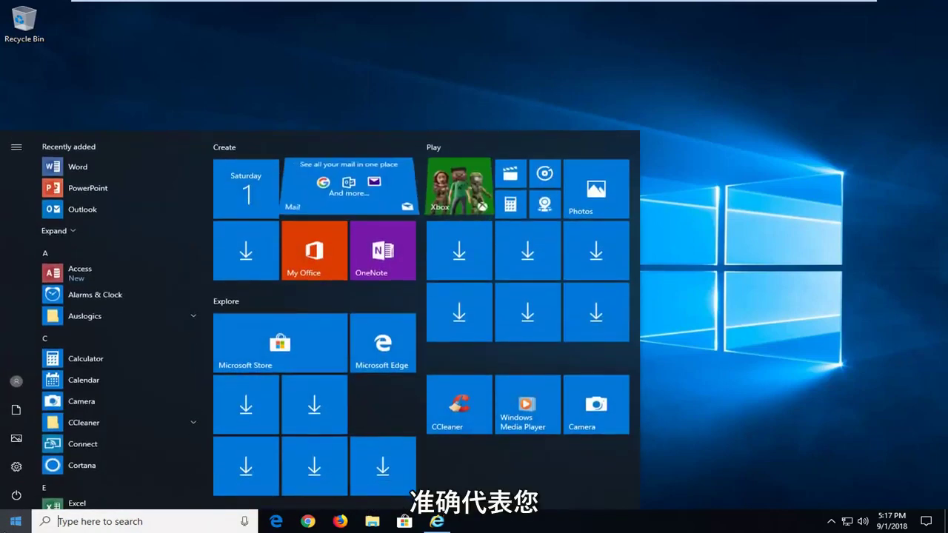
click(22, 493)
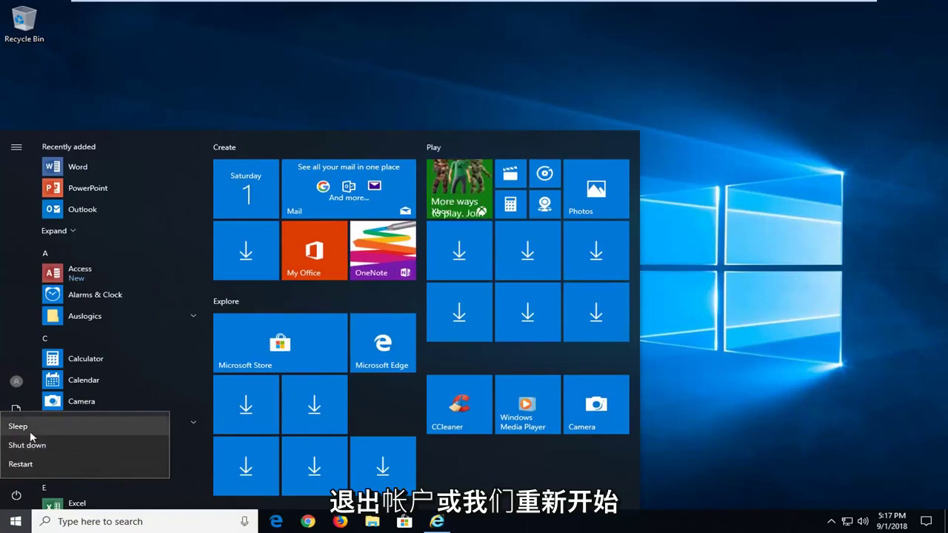
key(Escape)
click(278, 106)
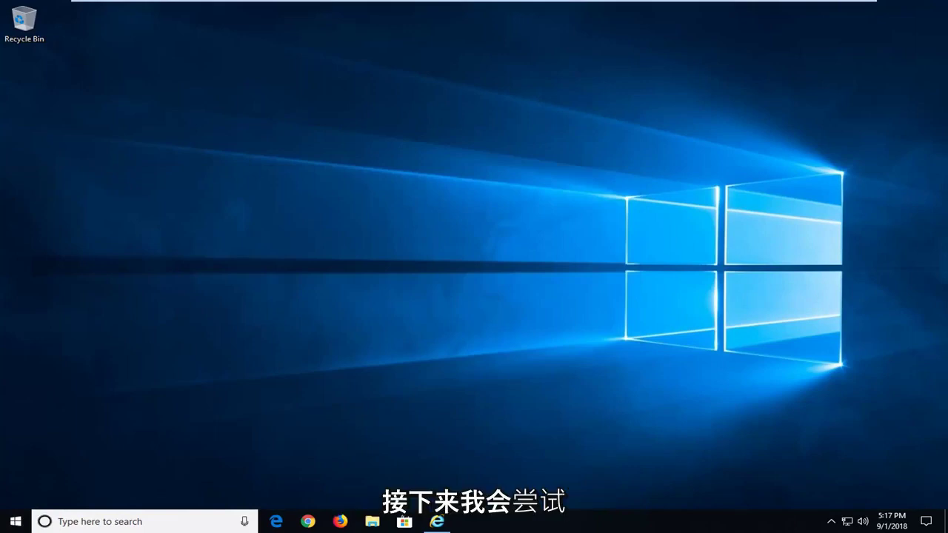
Step: Search Start for regedit and run it as administrator, approving the UAC prompt
click(16, 520)
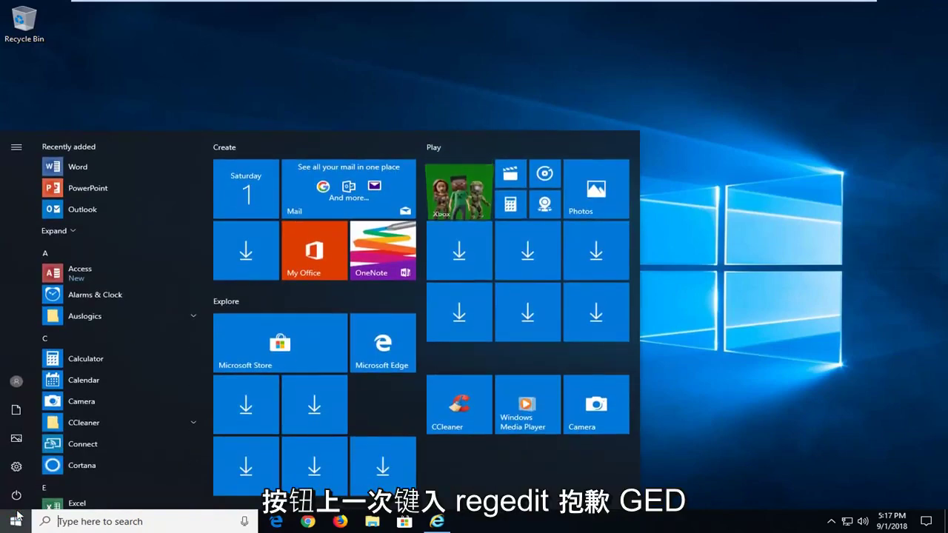
text(regedit)
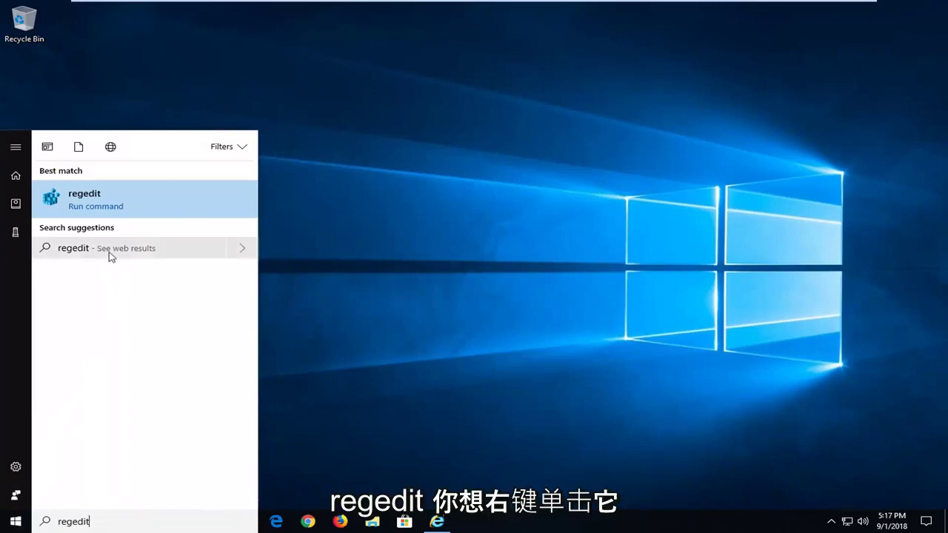
right_click(116, 208)
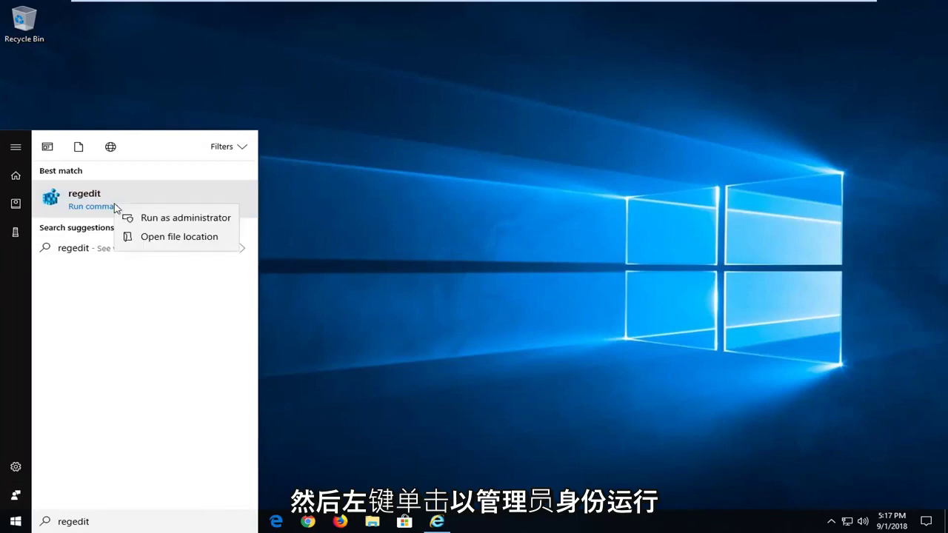
click(147, 220)
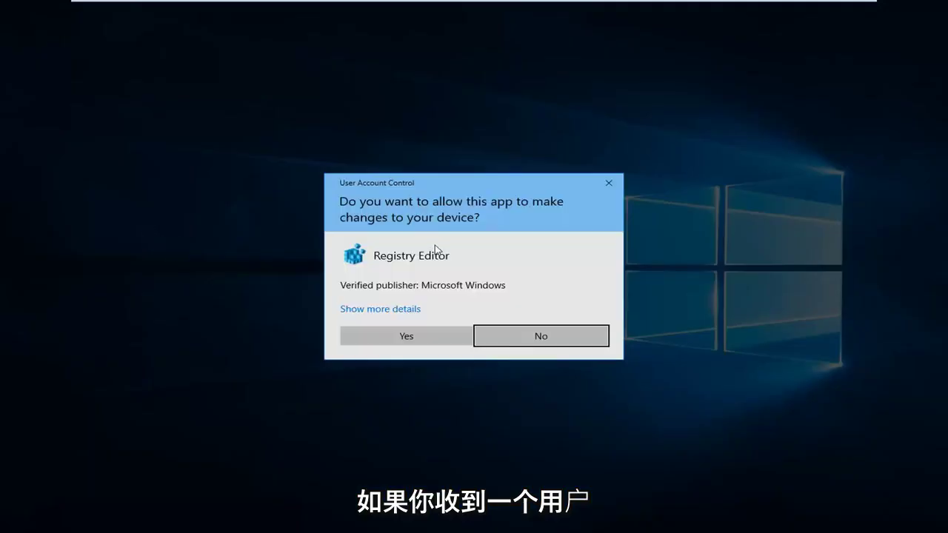
click(393, 328)
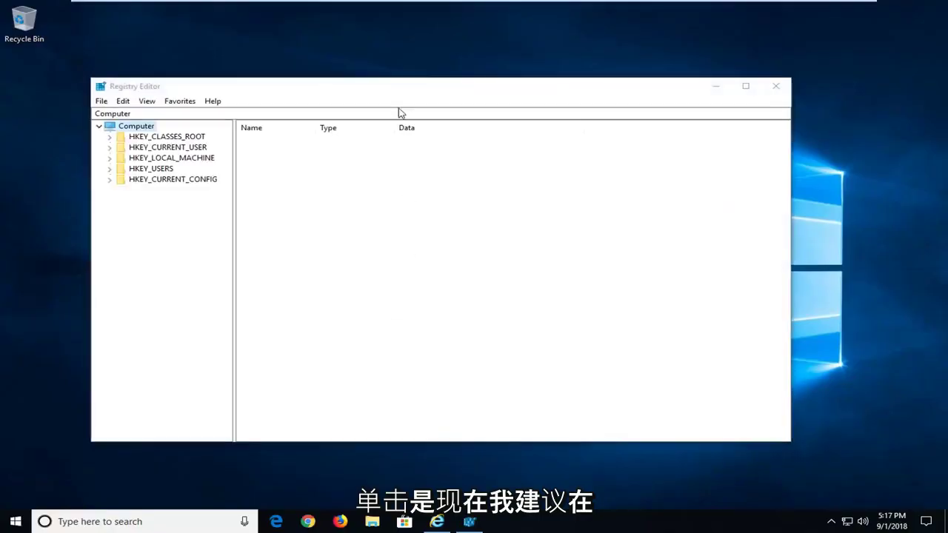
Step: Move the editor window right, then cancel a registry export to the Desktop
drag(383, 88, 435, 81)
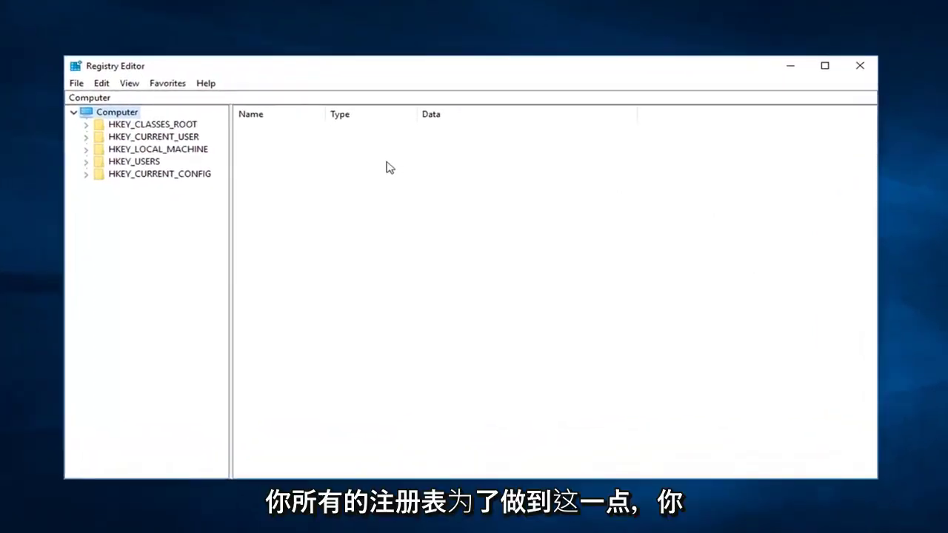
click(78, 85)
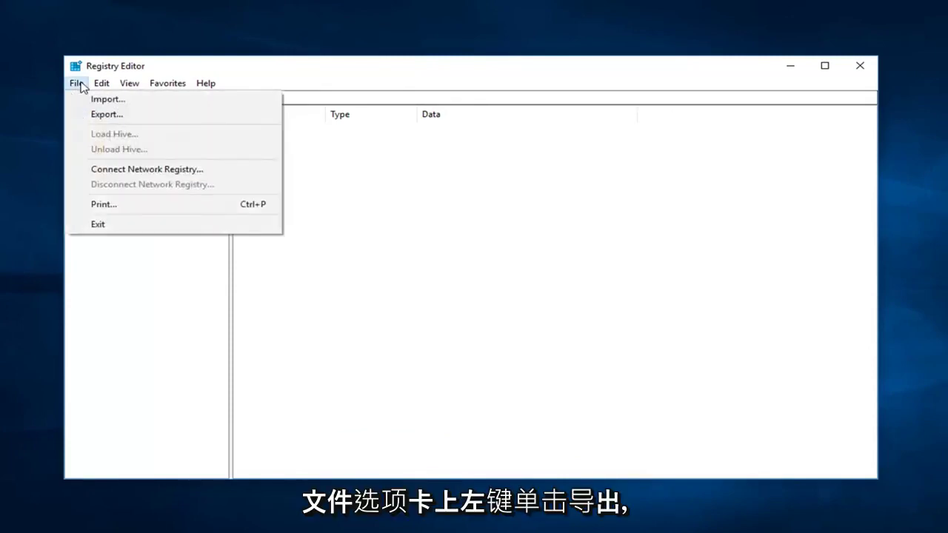
click(103, 116)
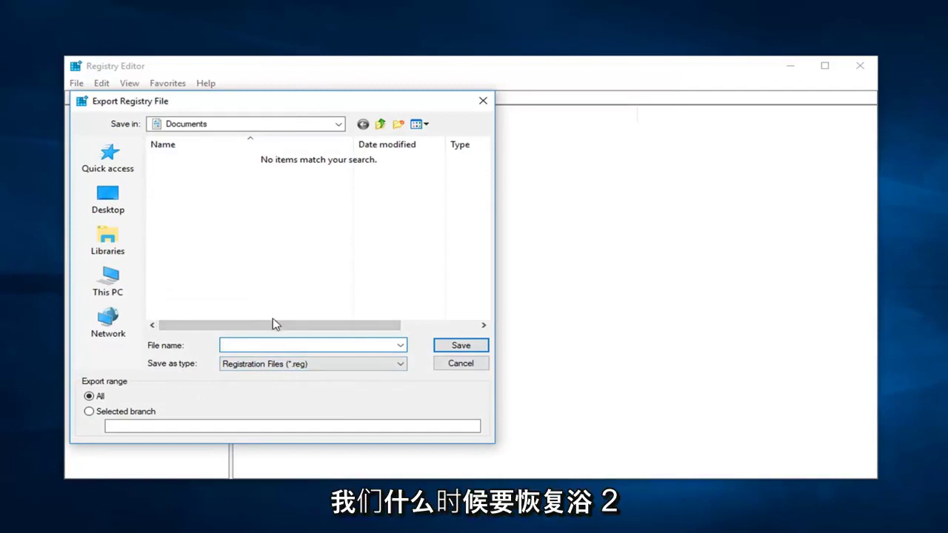
click(108, 200)
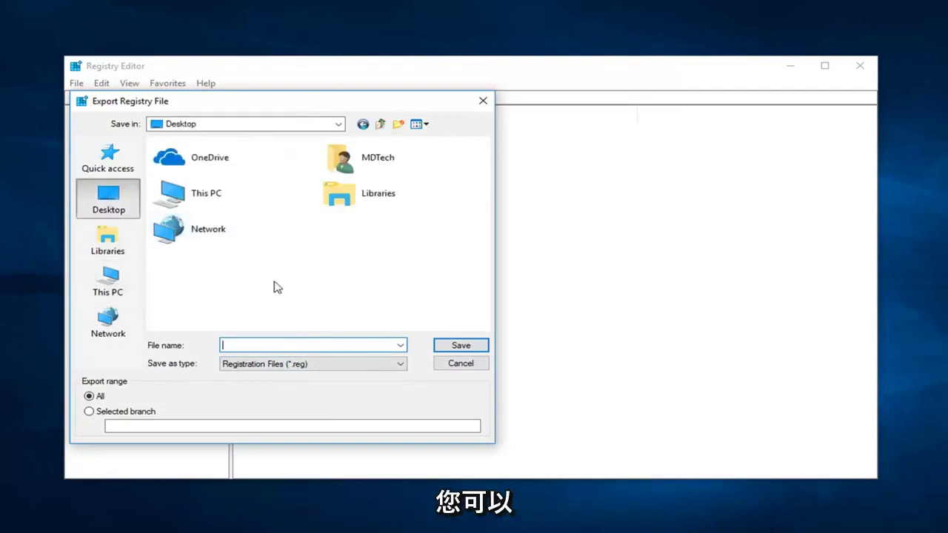
click(460, 364)
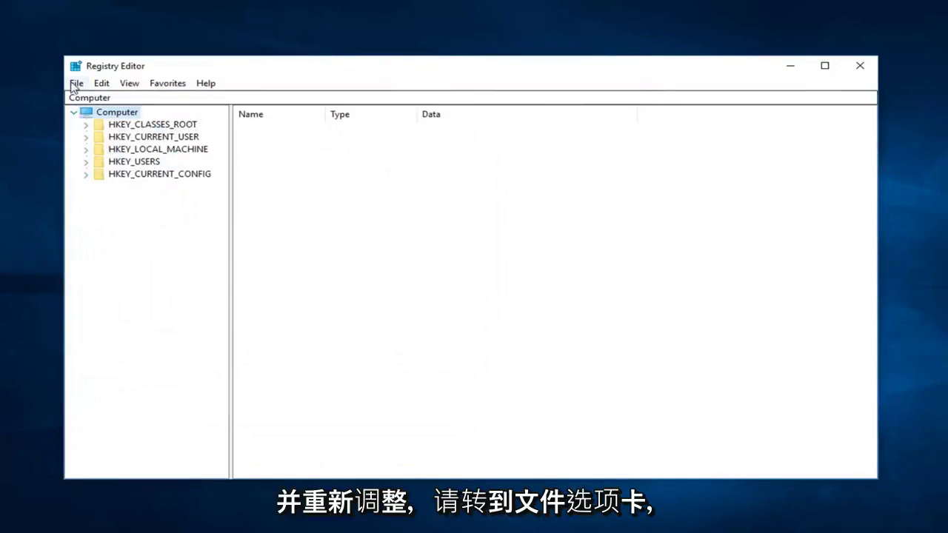
Step: Open the Import Registry File dialog and close it without importing anything
click(75, 84)
click(98, 99)
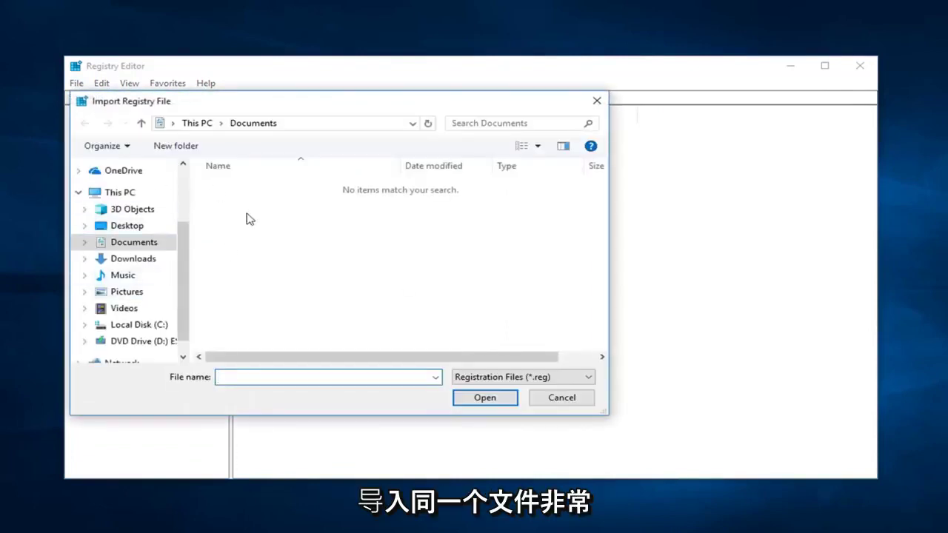
click(597, 102)
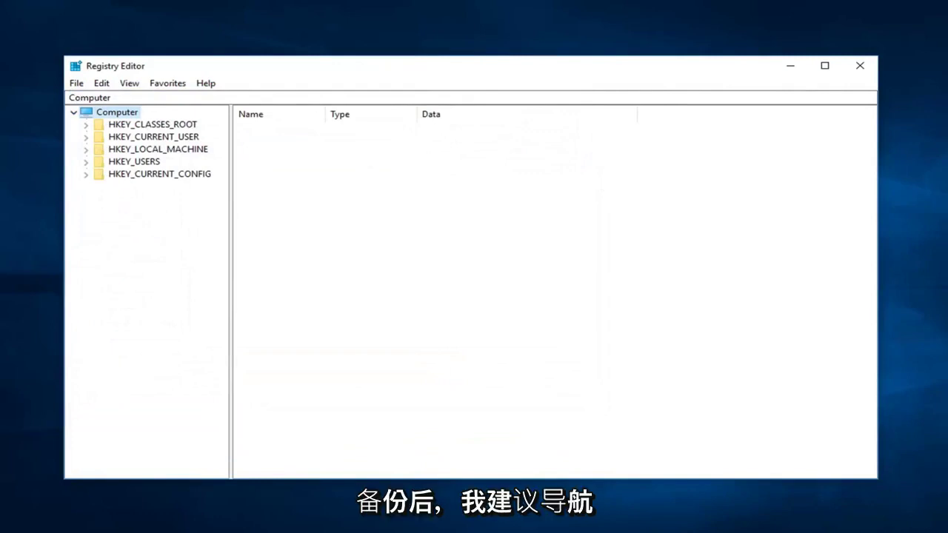
Step: Expand HKEY_LOCAL_MACHINE > SOFTWARE > Microsoft and widen the key tree pane
click(176, 152)
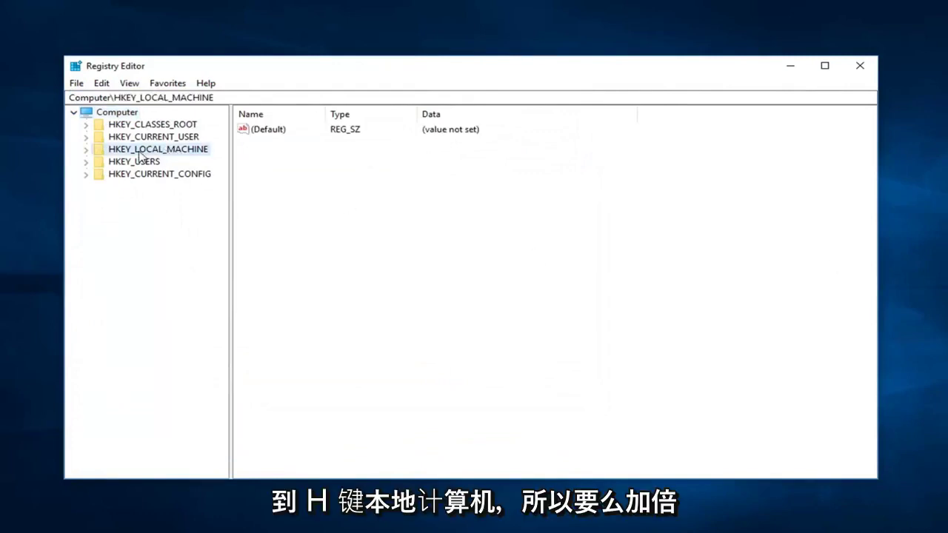
click(85, 151)
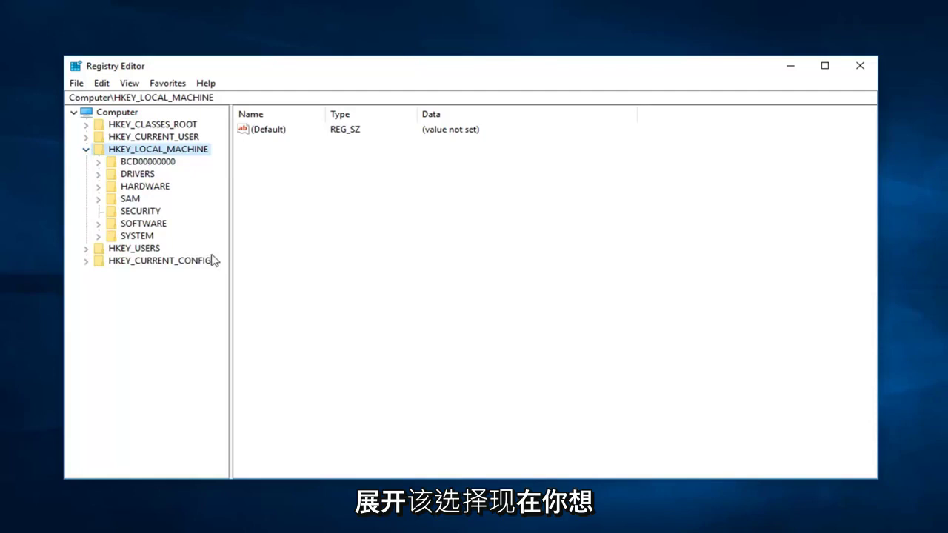
click(98, 223)
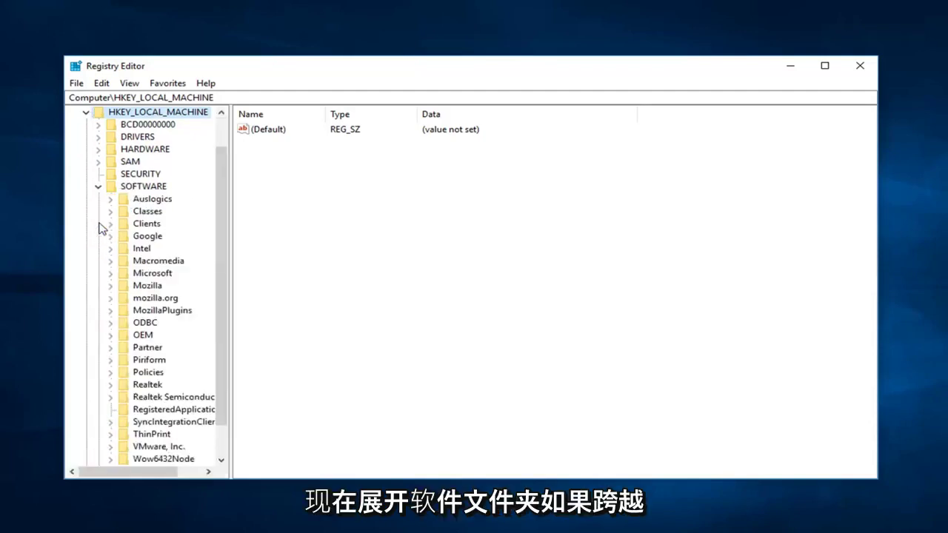
scroll(146, 214, down, 1)
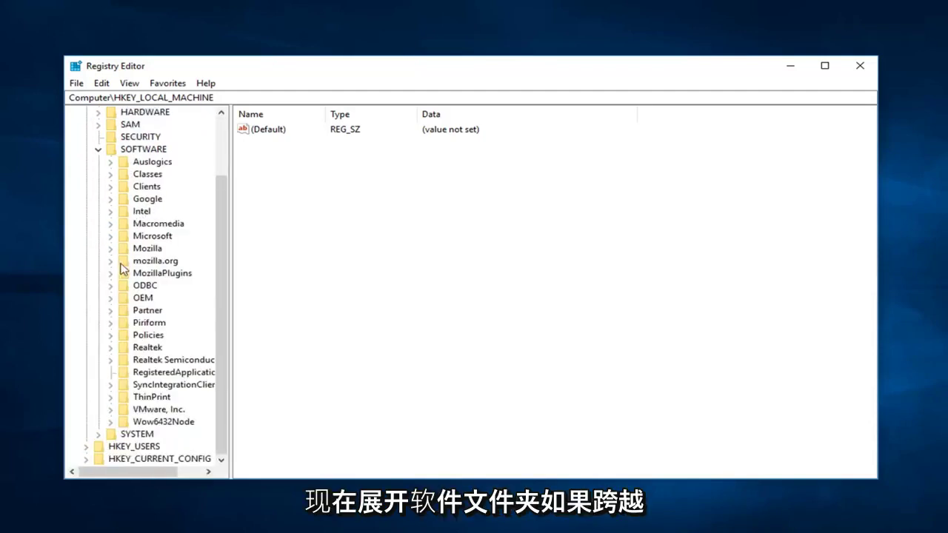
click(141, 236)
click(111, 237)
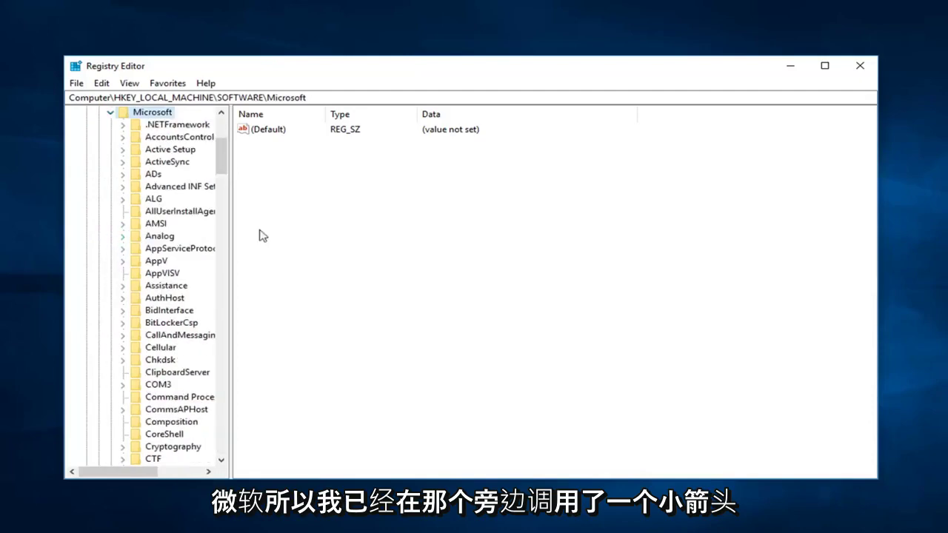
drag(233, 229, 359, 213)
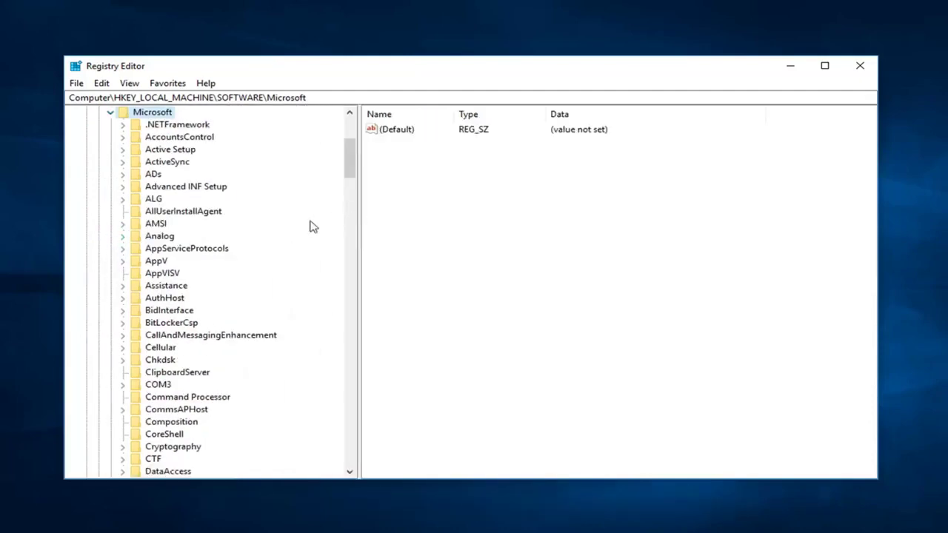
scroll(209, 299, down, 20)
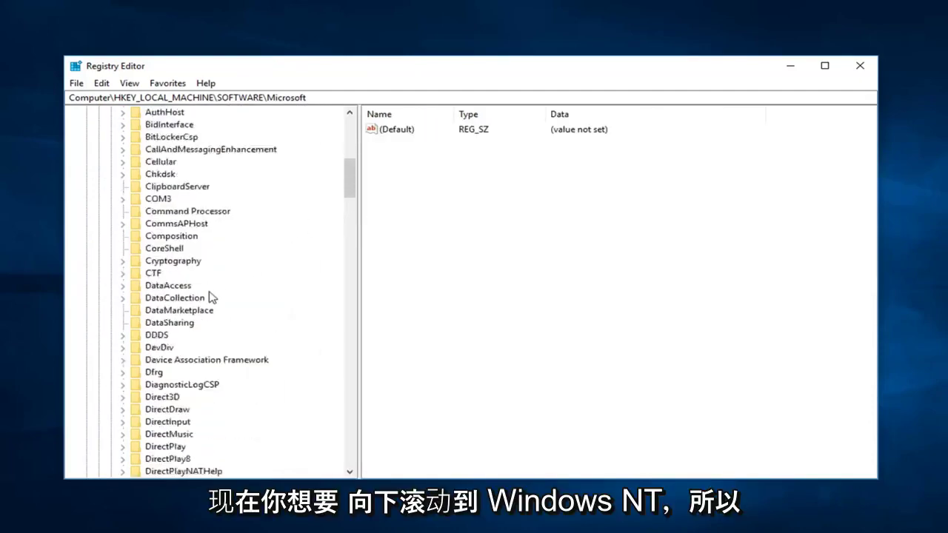
scroll(205, 299, down, 20)
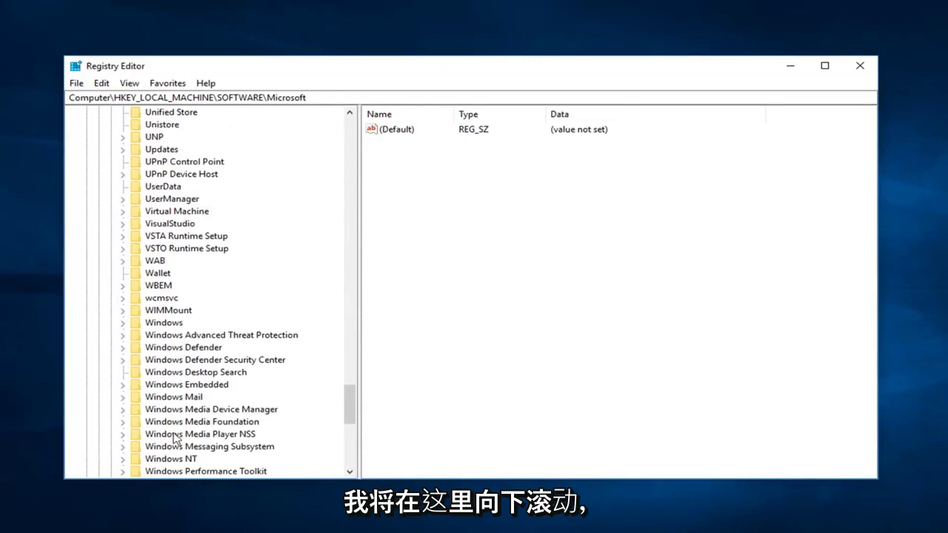
Step: Expand Windows NT > CurrentVersion > ProfileList and select the S-1-5-18 key
click(166, 458)
scroll(142, 361, down, 3)
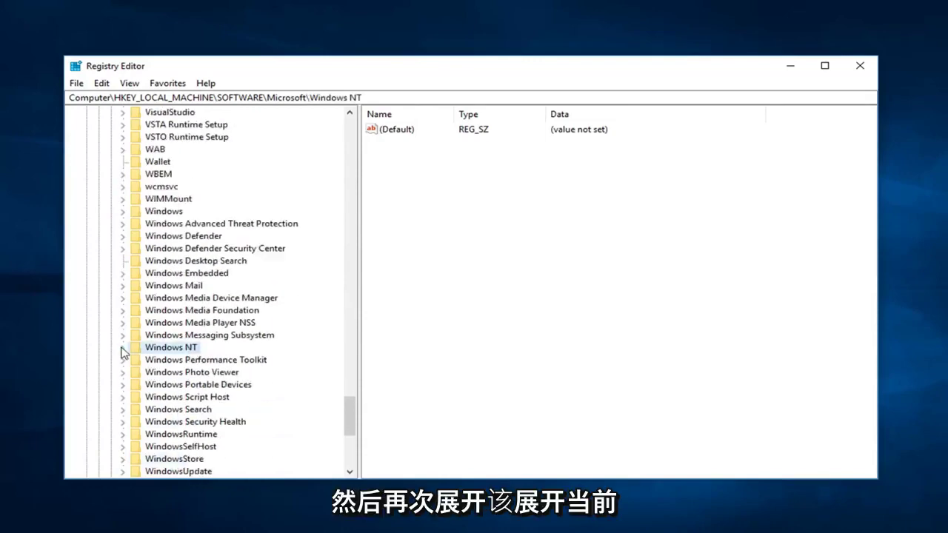
click(123, 349)
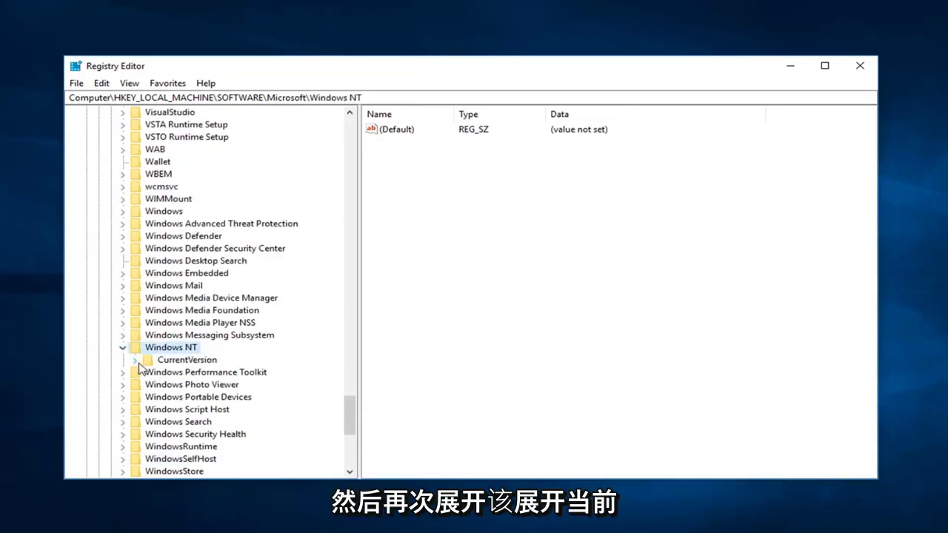
click(136, 361)
scroll(184, 337, down, 4)
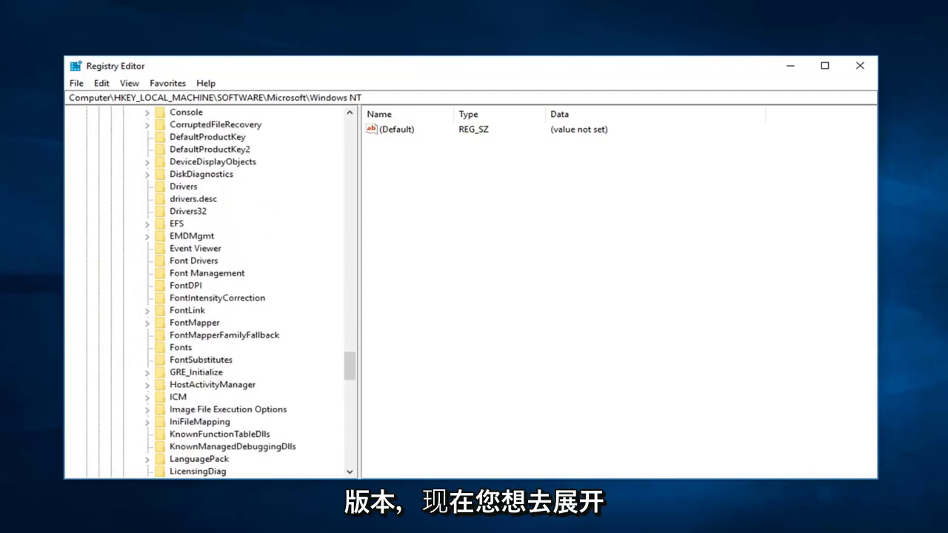
scroll(169, 343, down, 9)
click(148, 409)
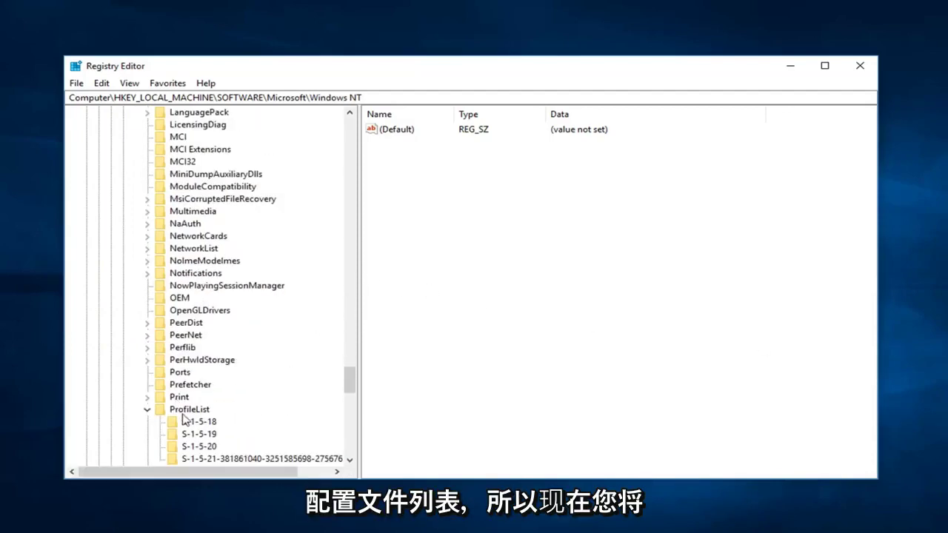
scroll(185, 414, down, 3)
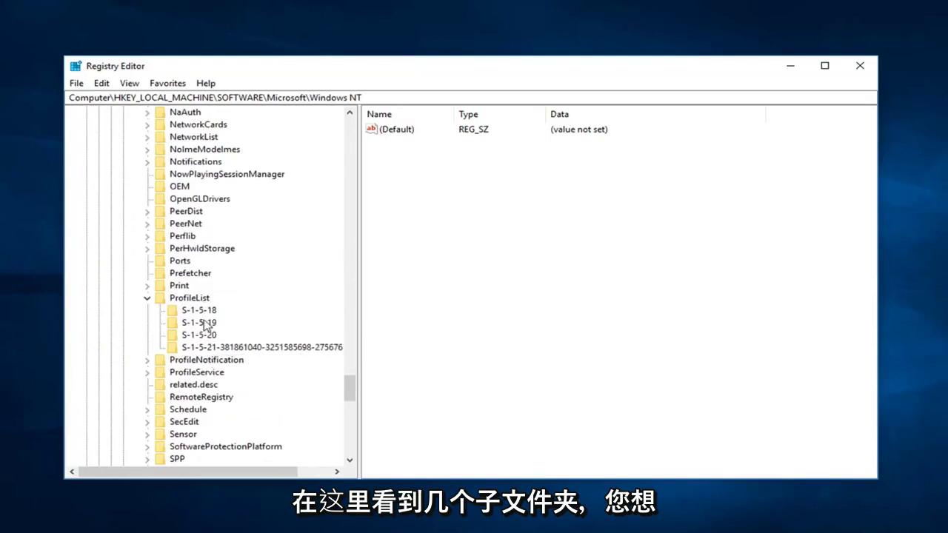
click(204, 311)
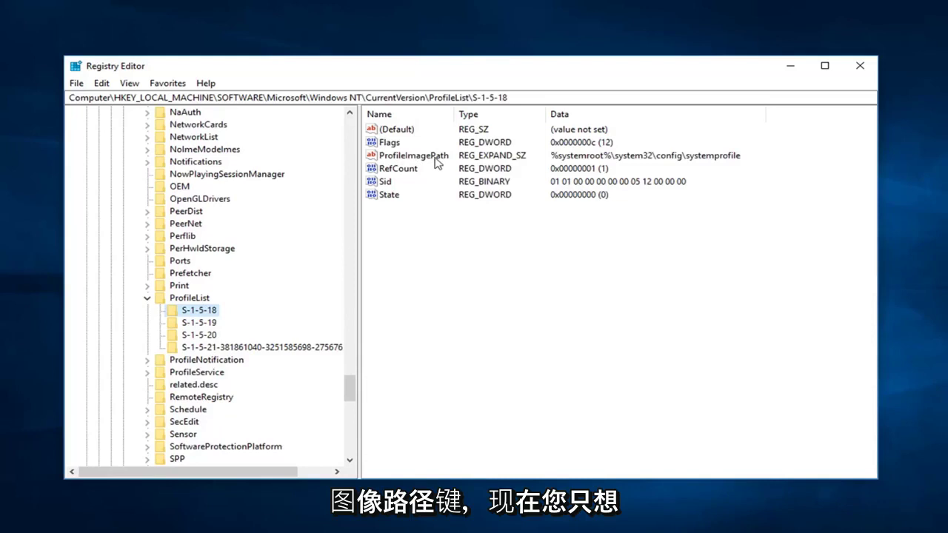
Step: Set RefCount's value data to 0 instead of 1, confirm, and close Registry Editor
double_click(390, 171)
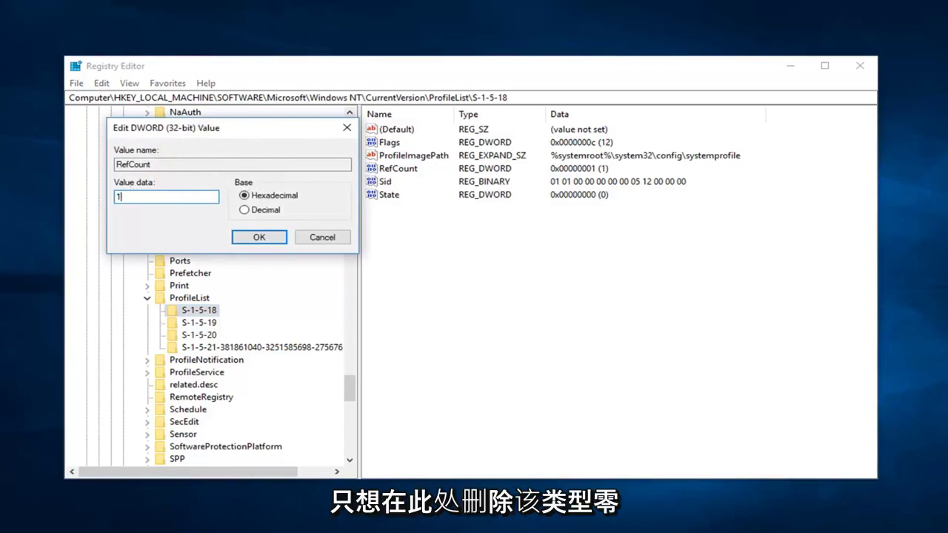
double_click(118, 197)
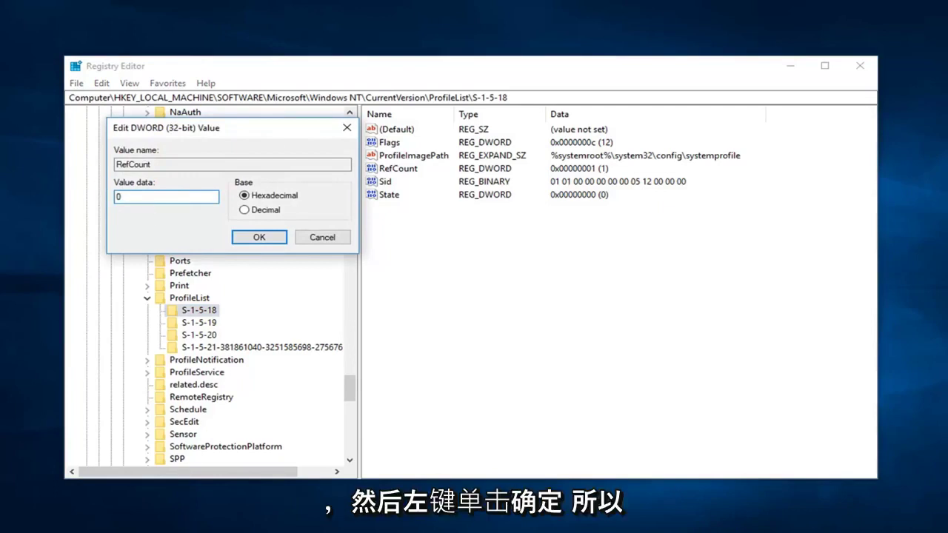
click(260, 237)
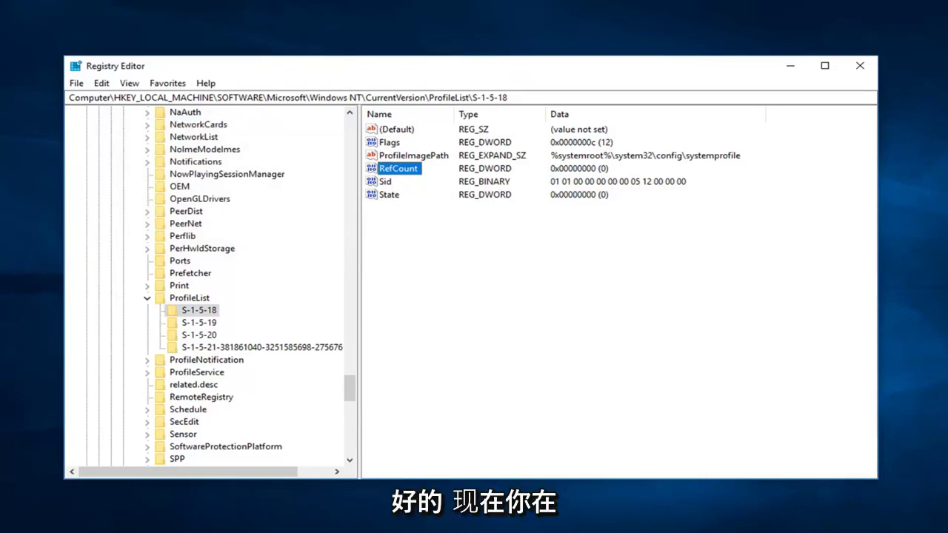
click(860, 65)
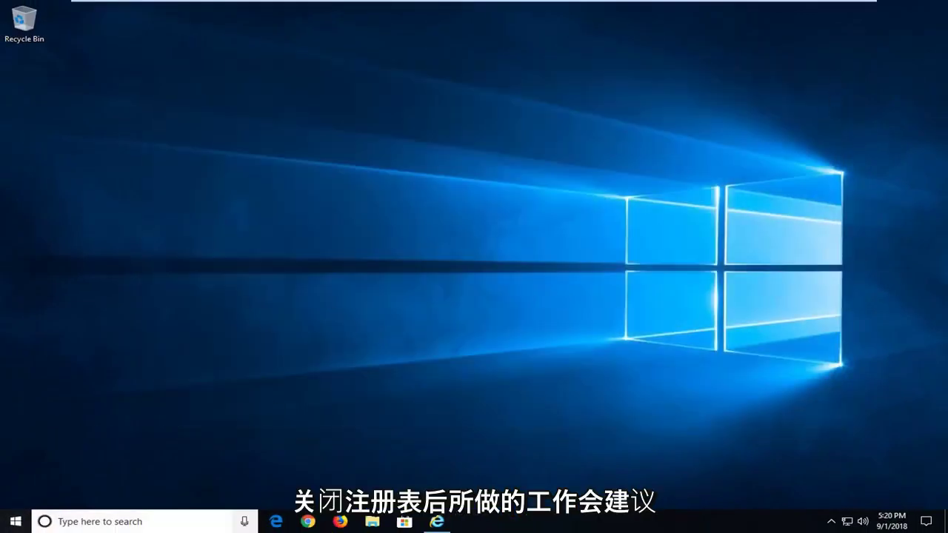
Step: Search Start for 'windows updates' and open the Check for updates settings page
click(13, 521)
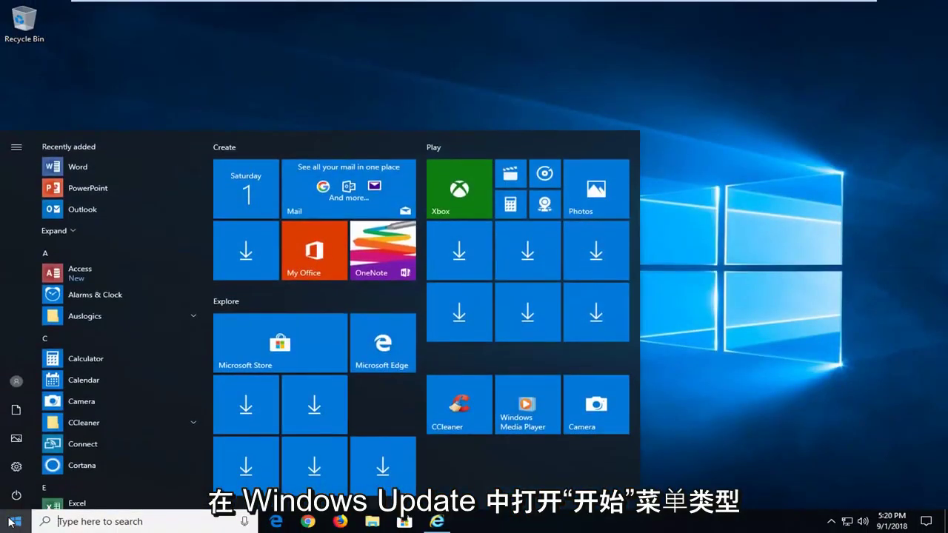
text(windows updates)
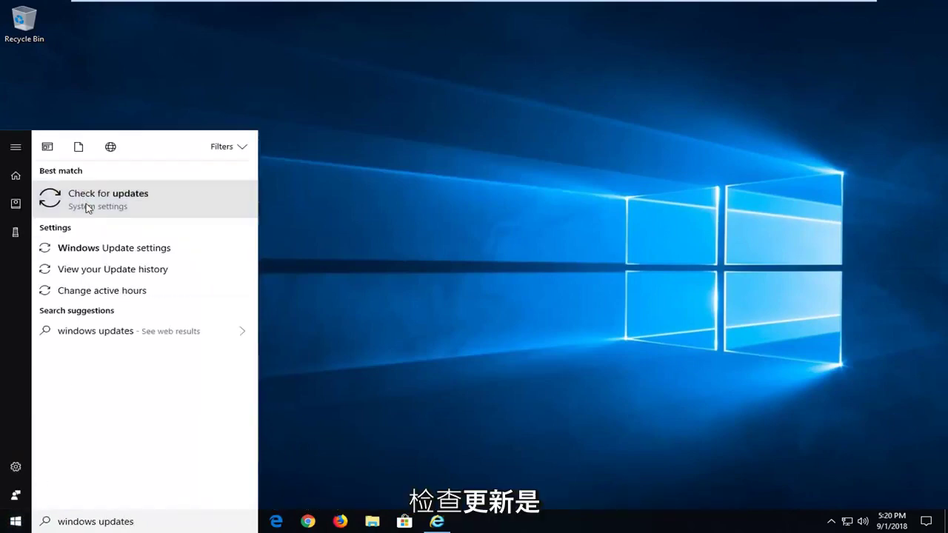
click(87, 207)
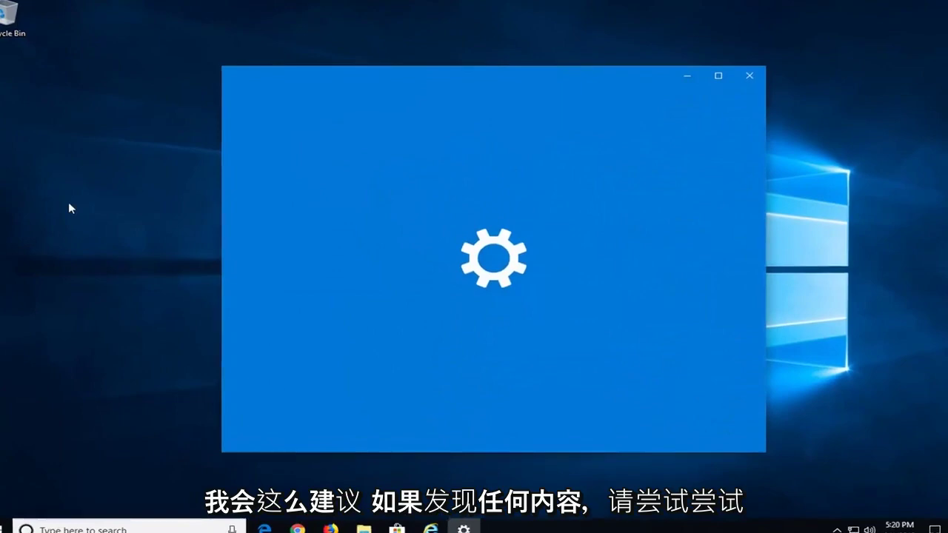